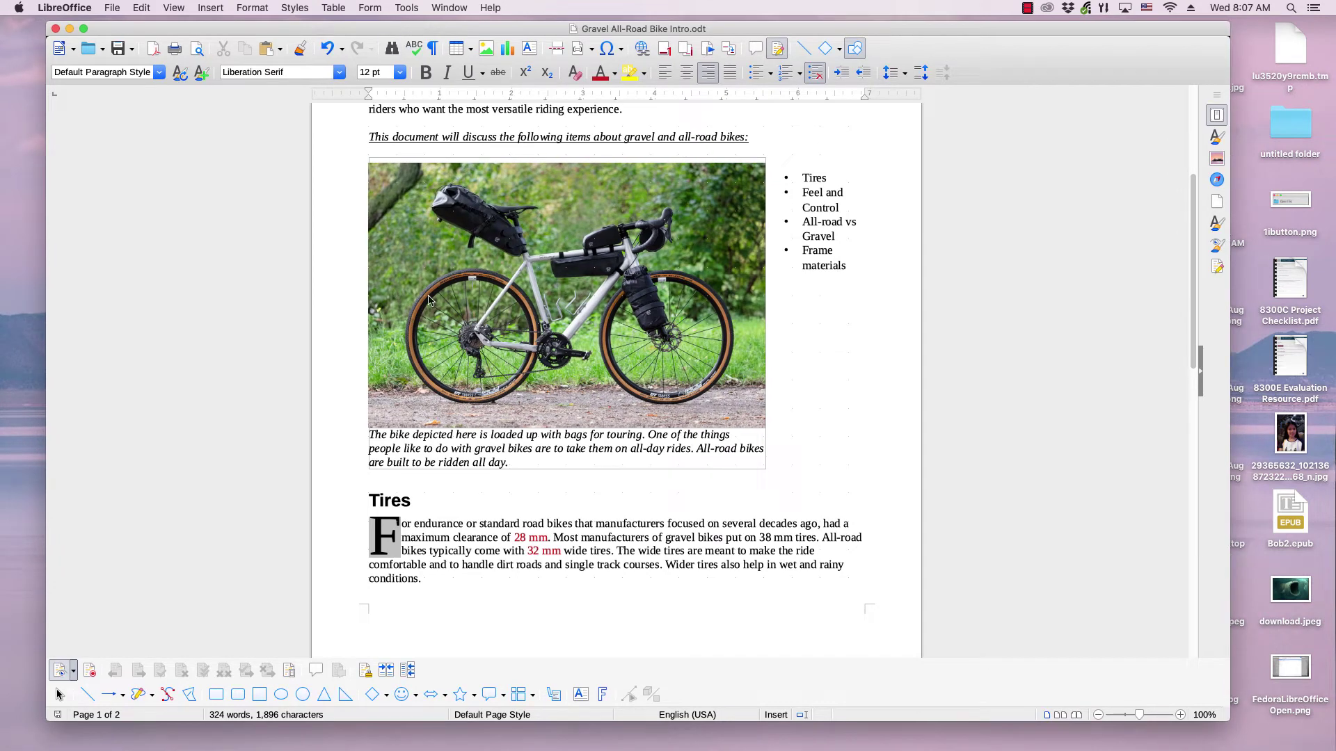
# Select 'Tires', discard a first formatting copy, and check the heading's paragraph style
pyautogui.doubleClick(390, 507)
pyautogui.click(298, 50)
pyautogui.click(578, 536)
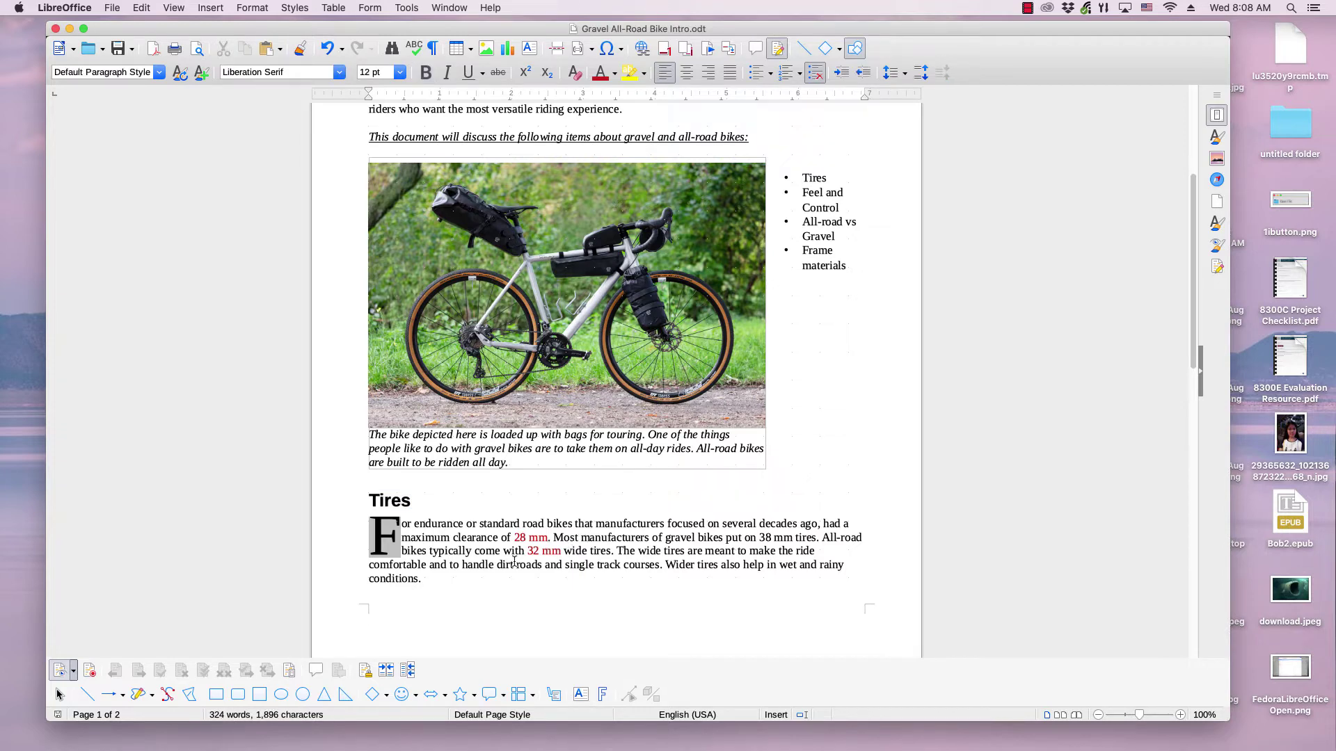
pyautogui.click(378, 499)
pyautogui.click(524, 549)
# Clone the Tires heading formatting onto the 'Feel and control' line on page 2
pyautogui.doubleClick(392, 505)
pyautogui.scroll(-2, 465, 544)
pyautogui.scroll(-2, 466, 544)
pyautogui.scroll(-3, 466, 545)
pyautogui.scroll(-4, 465, 546)
pyautogui.scroll(-3, 465, 546)
pyautogui.scroll(4, 465, 551)
pyautogui.doubleClick(395, 139)
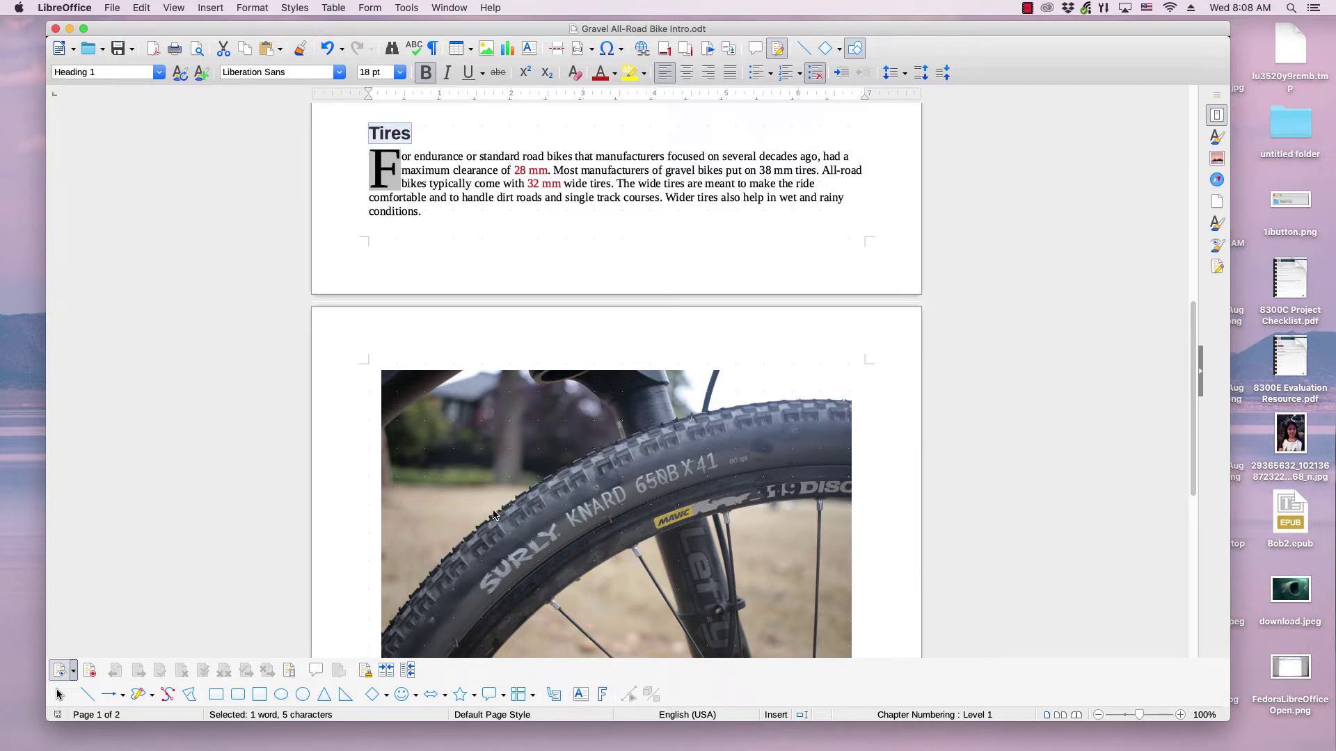
pyautogui.click(299, 50)
pyautogui.scroll(-6, 419, 293)
pyautogui.scroll(-1, 421, 302)
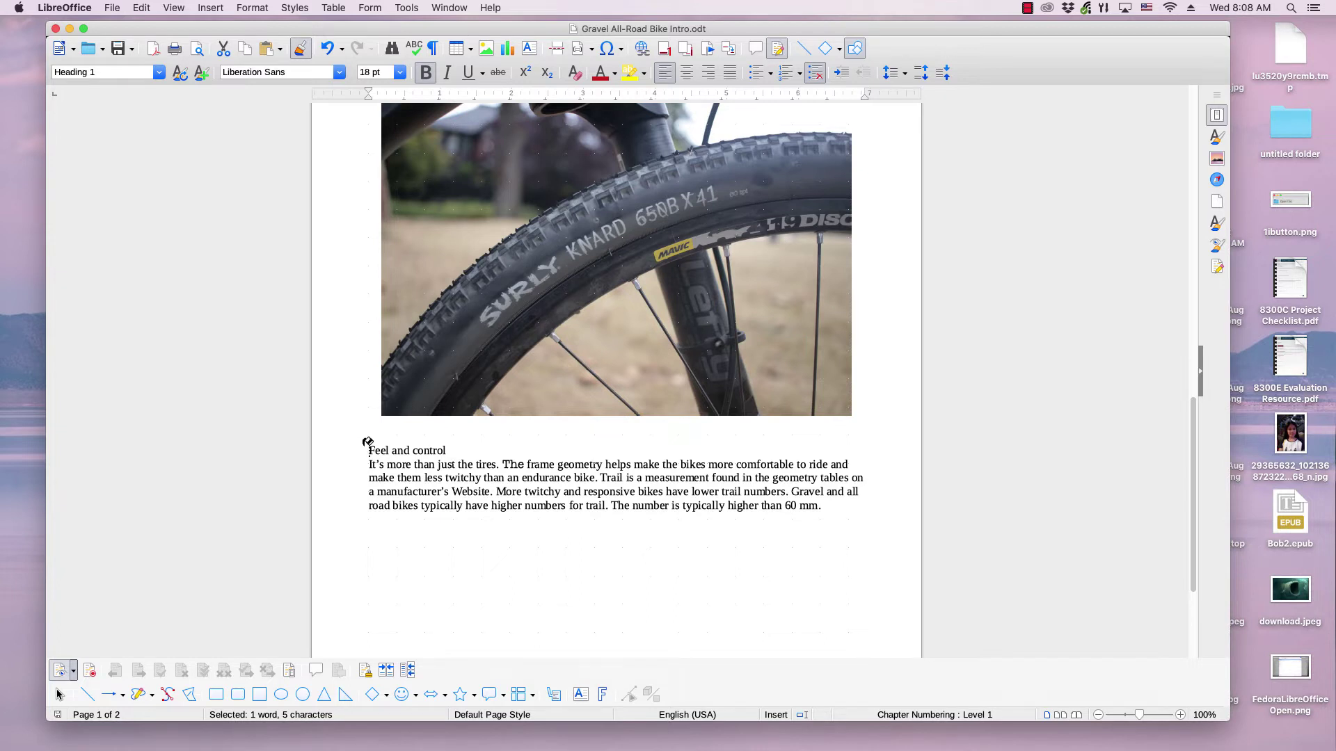
pyautogui.moveTo(366, 444); pyautogui.dragTo(440, 447)
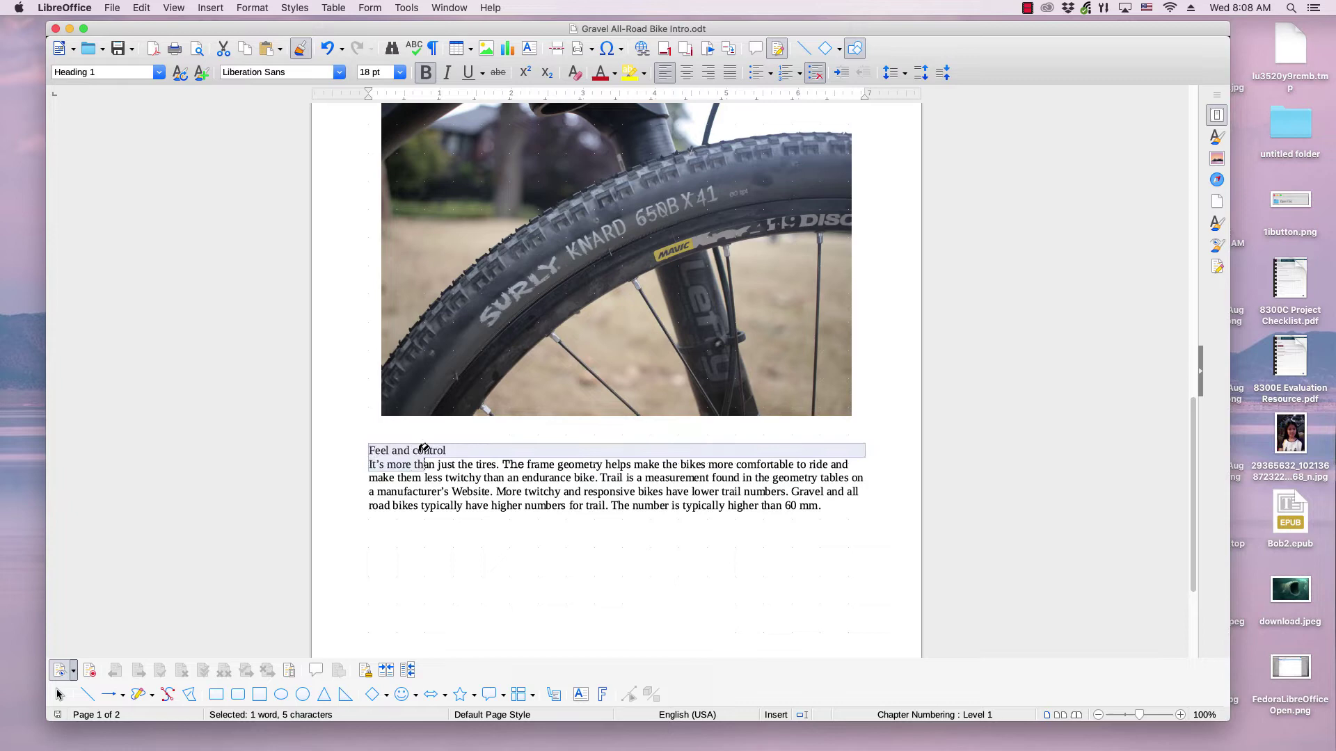
pyautogui.moveTo(440, 448); pyautogui.dragTo(447, 449)
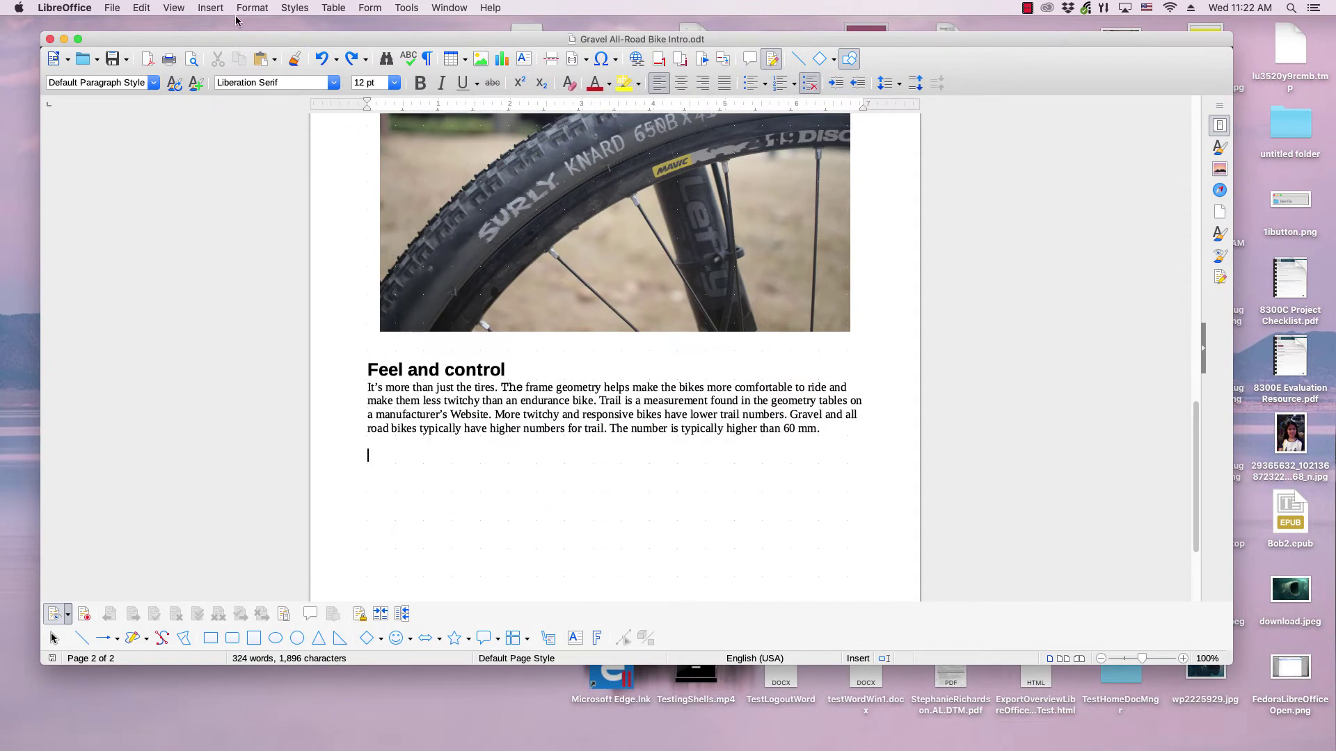
# Copy the red '28 mm' formatting via Format > Clone Formatting and paint it onto '60 mm'
pyautogui.click(250, 10)
pyautogui.click(181, 248)
pyautogui.scroll(1, 753, 431)
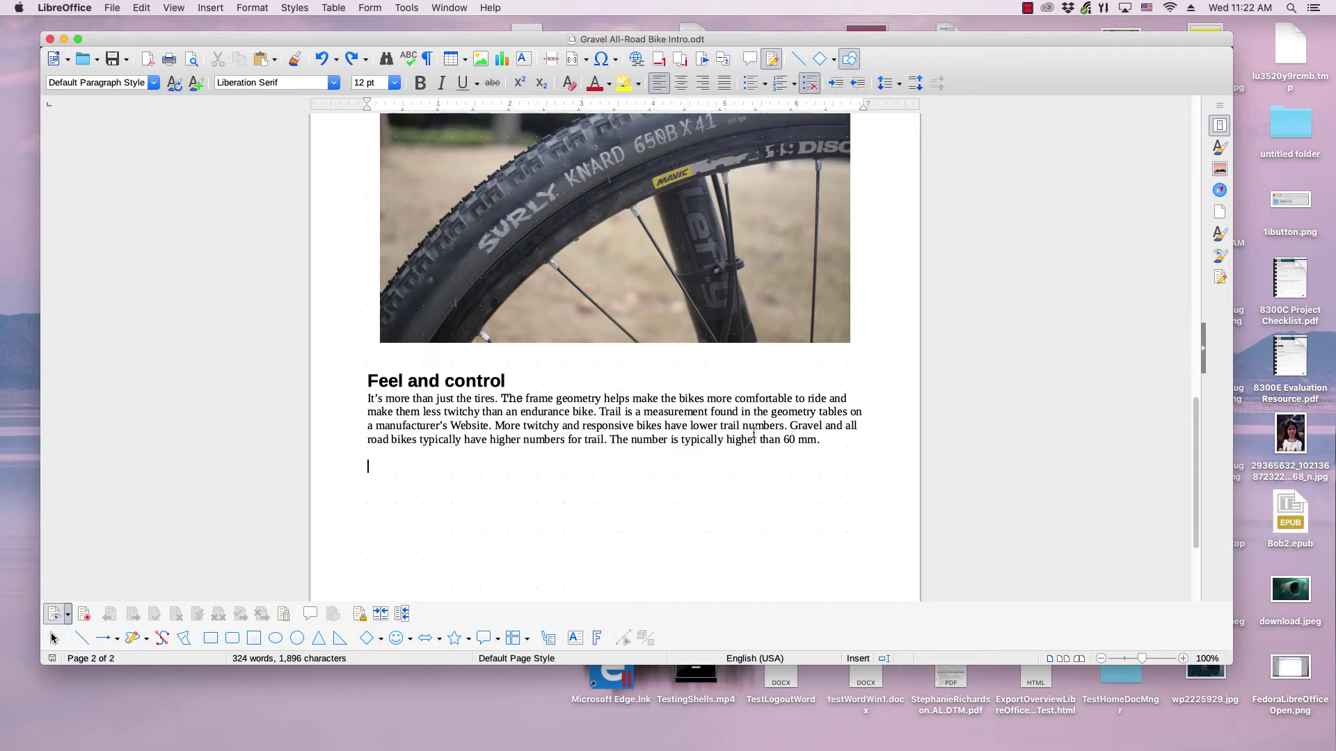
pyautogui.scroll(2, 754, 434)
pyautogui.scroll(10, 755, 434)
pyautogui.scroll(3, 753, 434)
pyautogui.moveTo(511, 222); pyautogui.dragTo(537, 222)
pyautogui.click(259, 14)
pyautogui.click(272, 73)
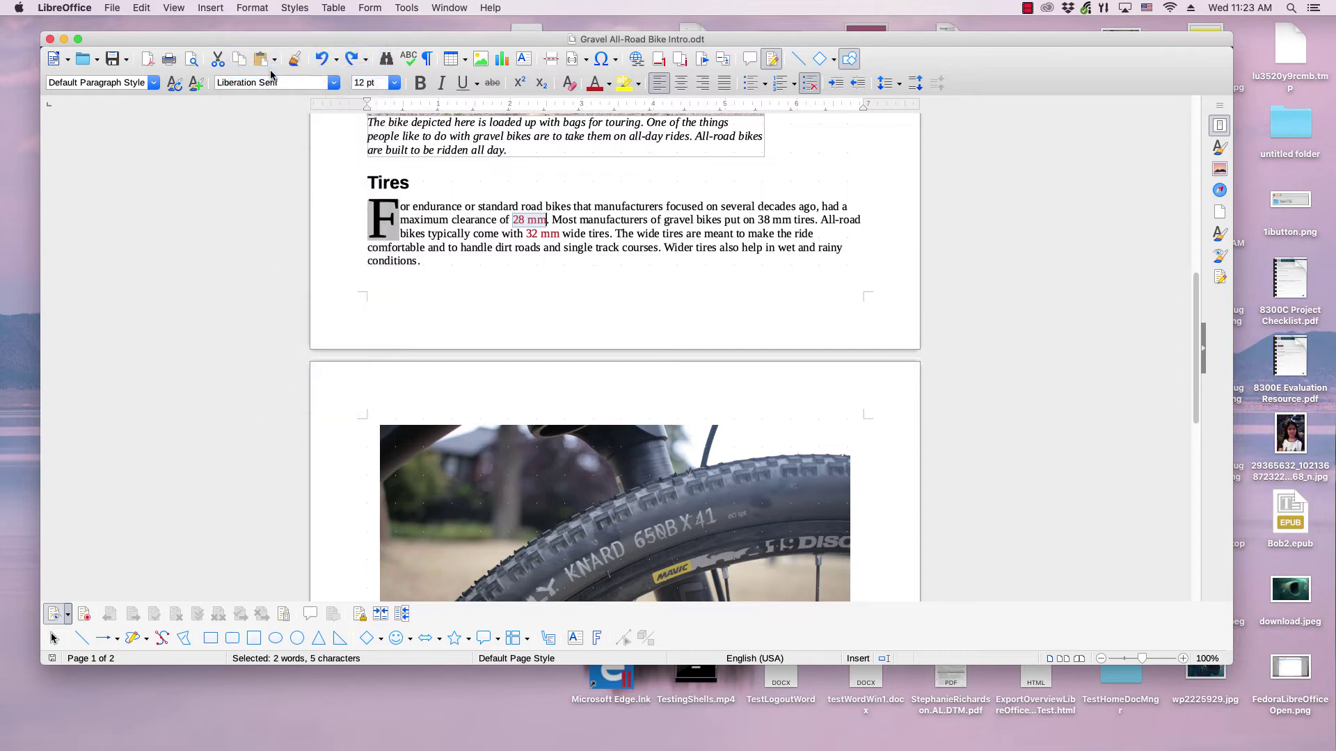
pyautogui.scroll(3, 513, 272)
pyautogui.scroll(-1, 516, 289)
pyautogui.scroll(-10, 524, 298)
pyautogui.scroll(-5, 525, 298)
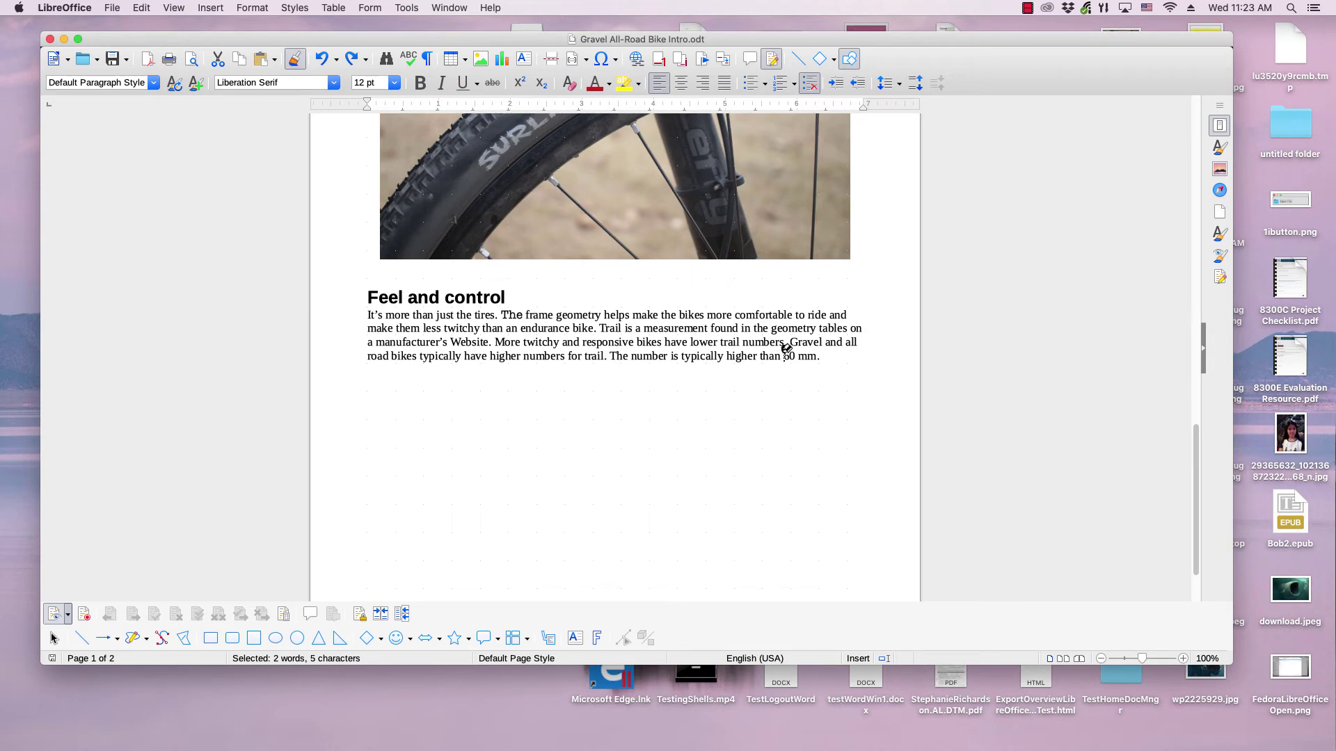
pyautogui.write('6')
pyautogui.moveTo(783, 357); pyautogui.dragTo(820, 355)
pyautogui.click(784, 380)
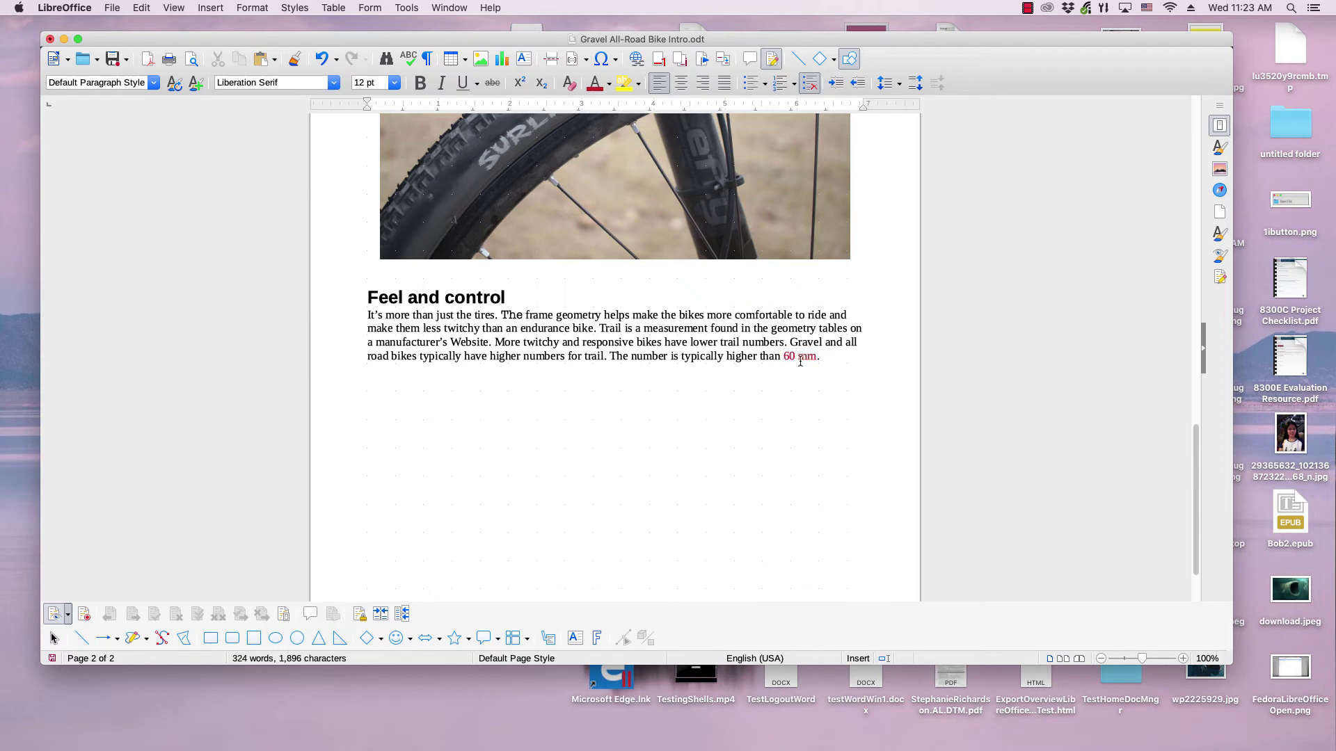